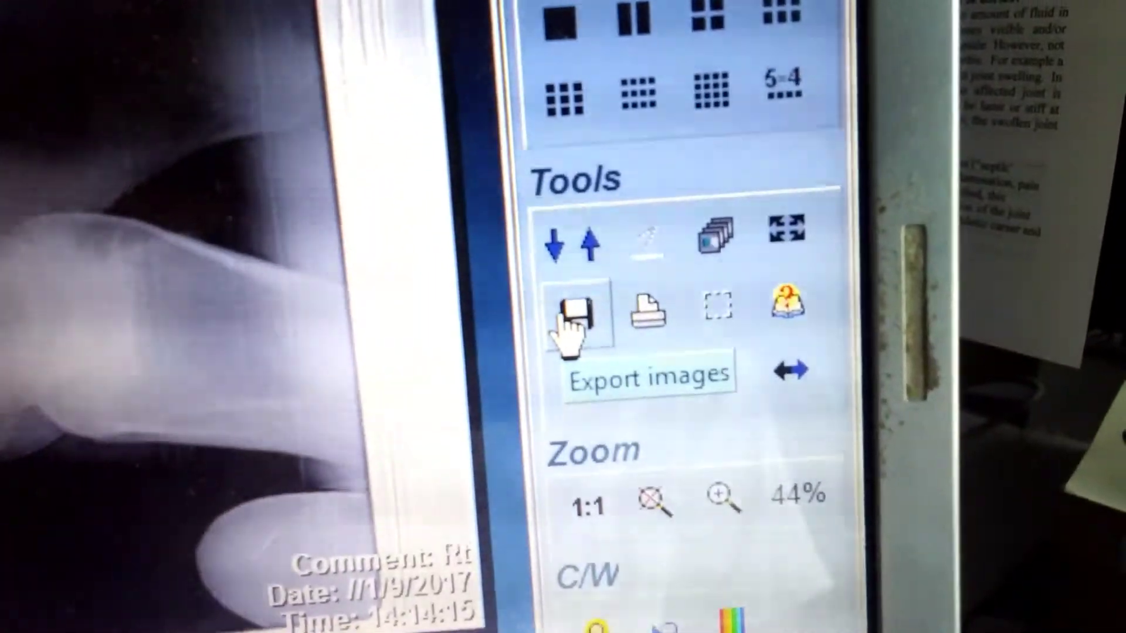
Start Export images and choose All Images so the TIFF save dialog opens.
left_click(546, 300)
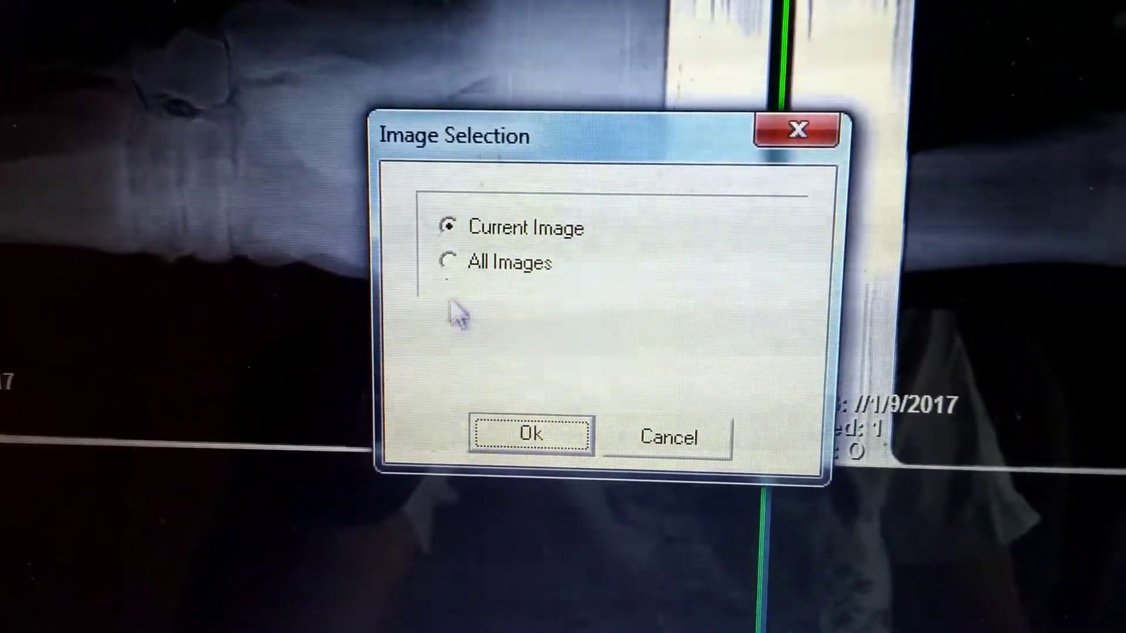
left_click(451, 263)
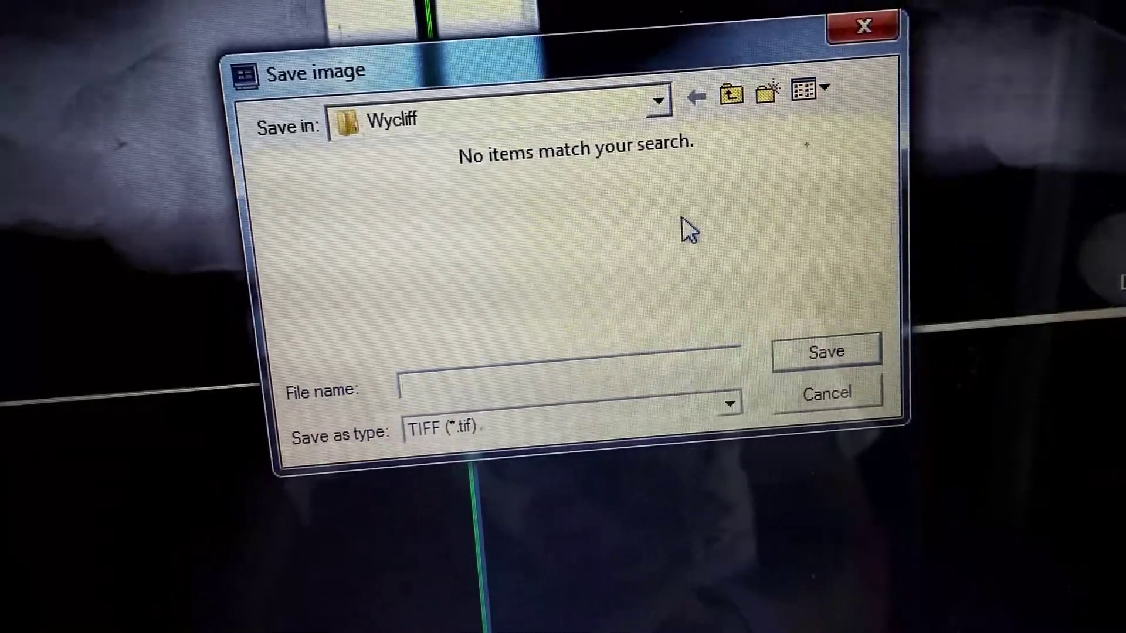
Point the save dialog two levels up, then into radiographs. xrays and Wycliff.
left_click(740, 97)
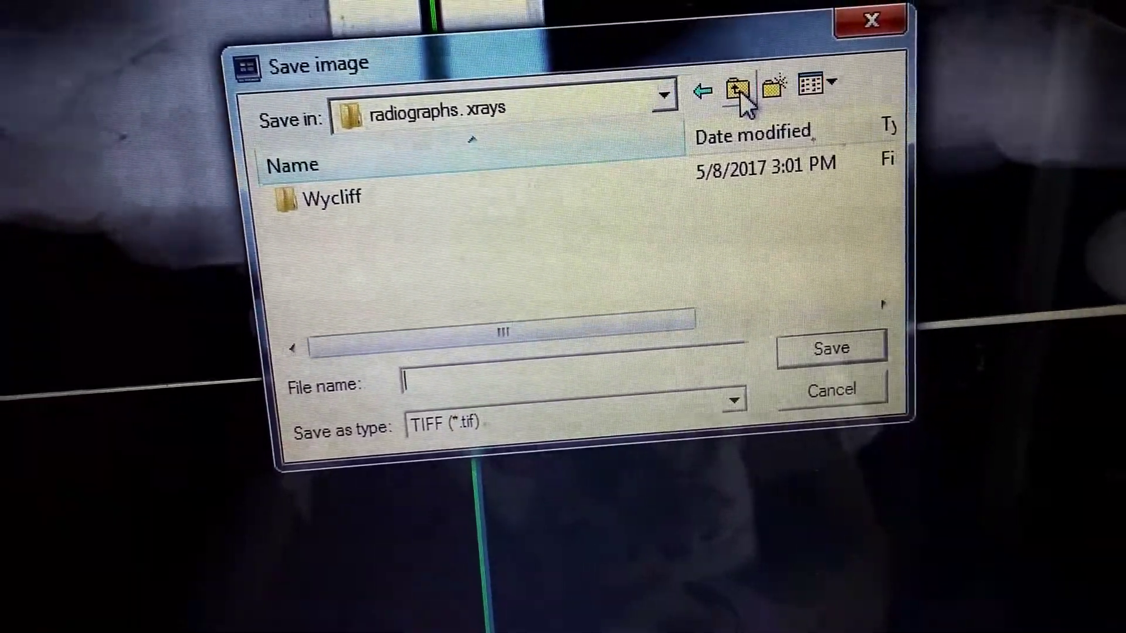
left_click(740, 90)
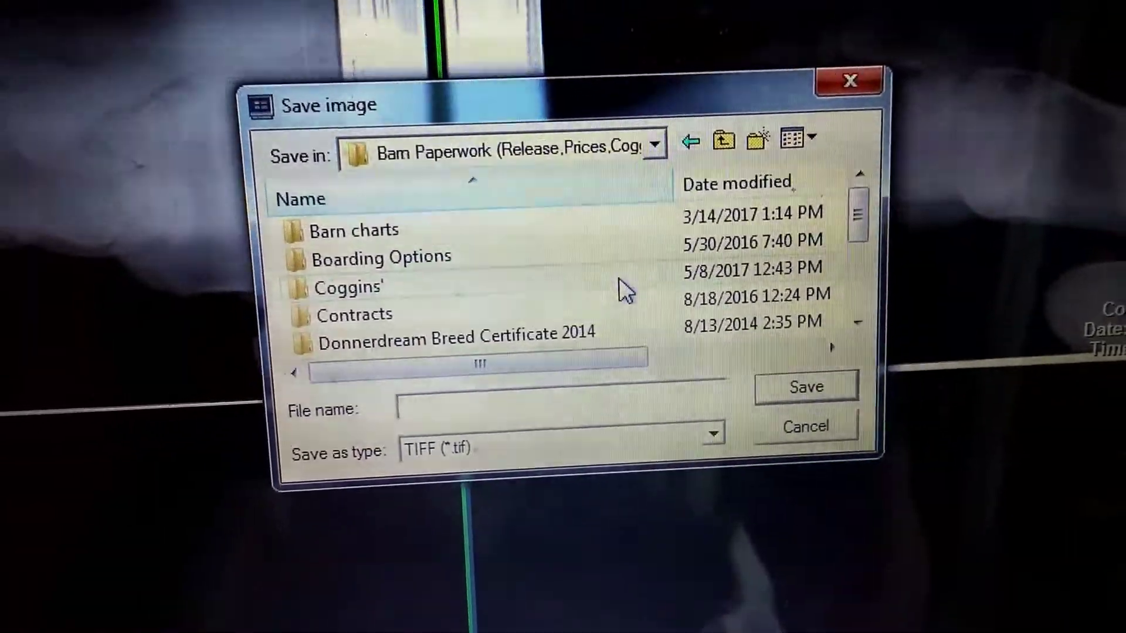
scroll(612, 279, "down", 3)
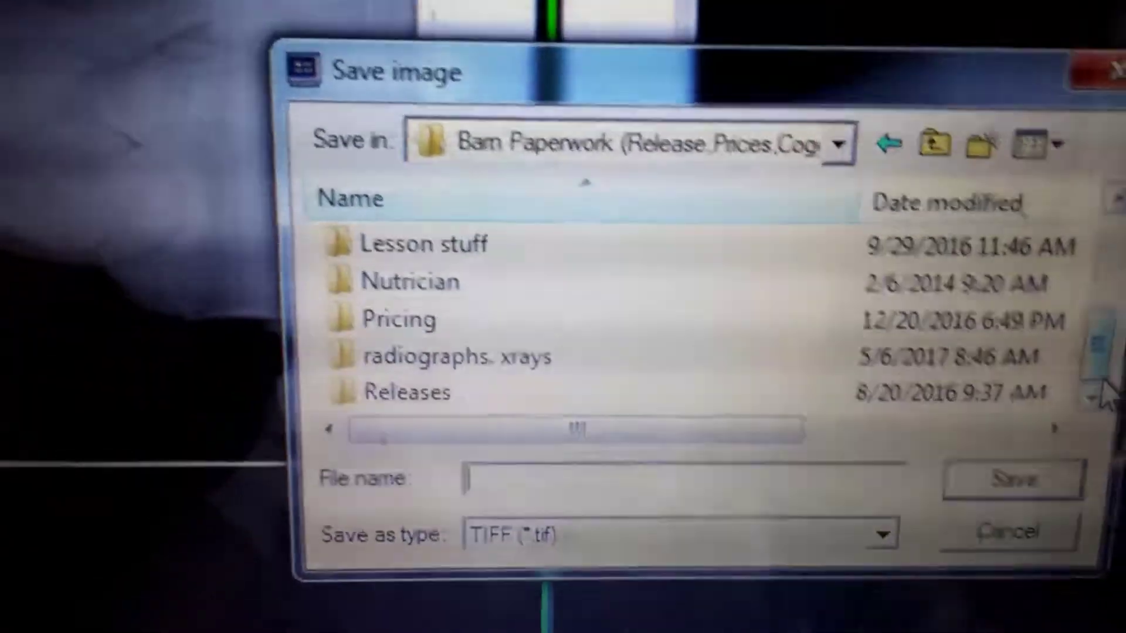
double_click(564, 352)
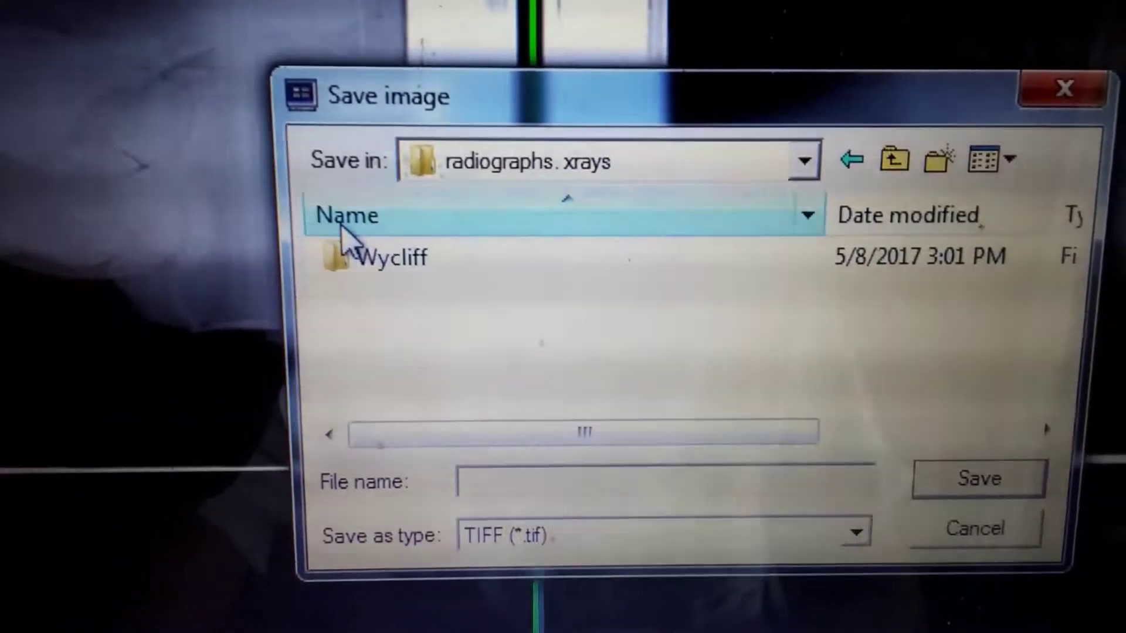
double_click(391, 257)
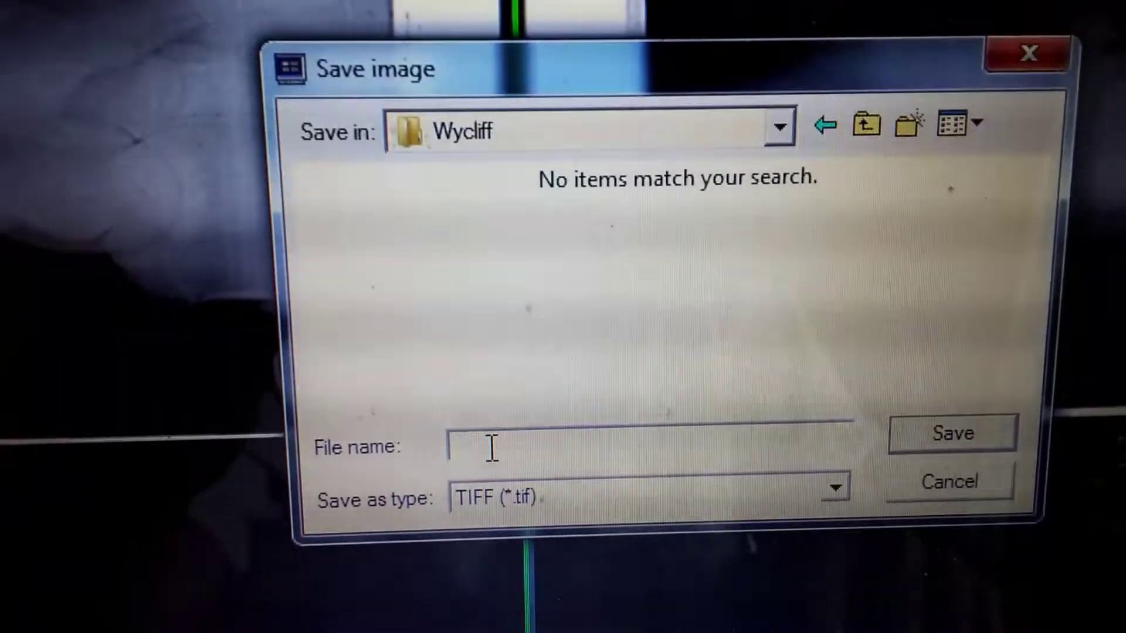
type("01.")
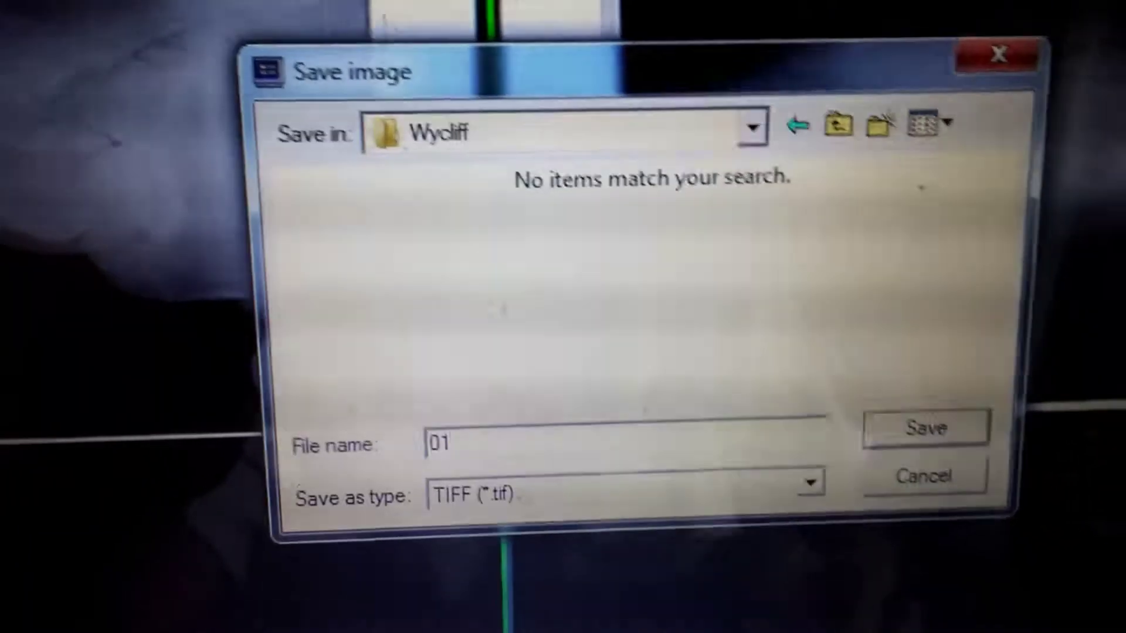
type("9.")
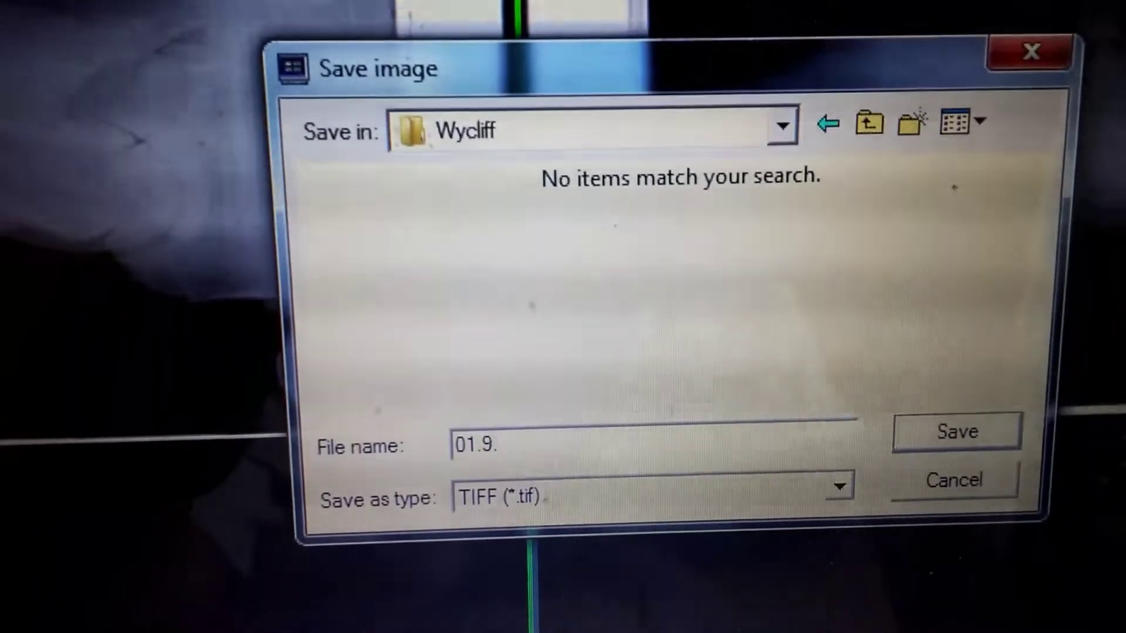
type("2017")
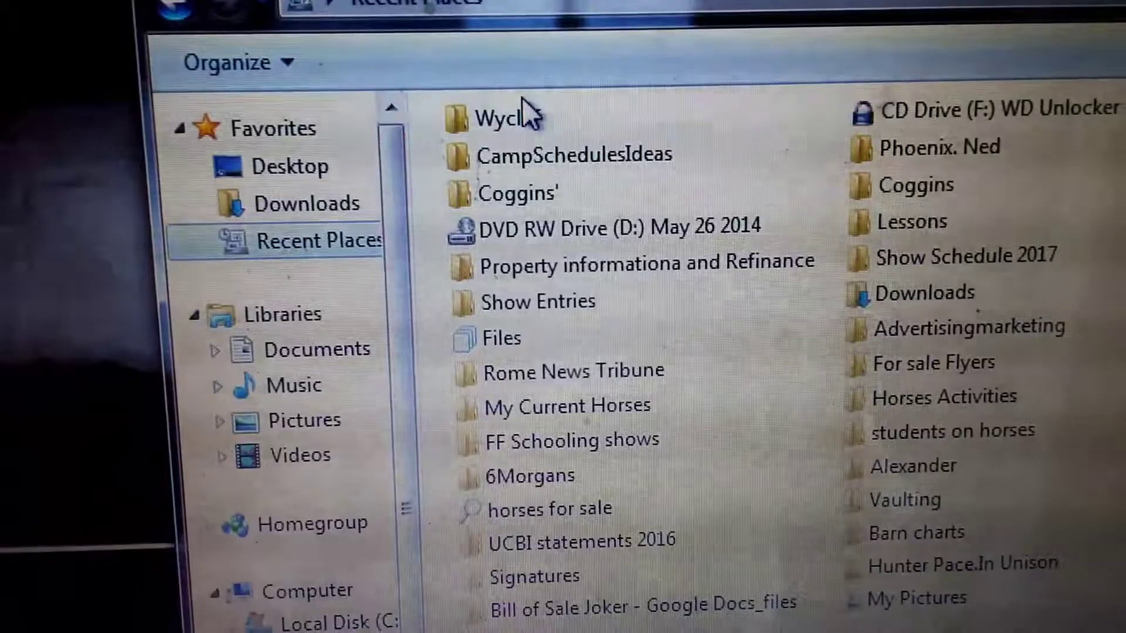
Open Wycliff from Recent Places to see the Wycliff 2017000 onward TIFF thumbnails.
double_click(513, 112)
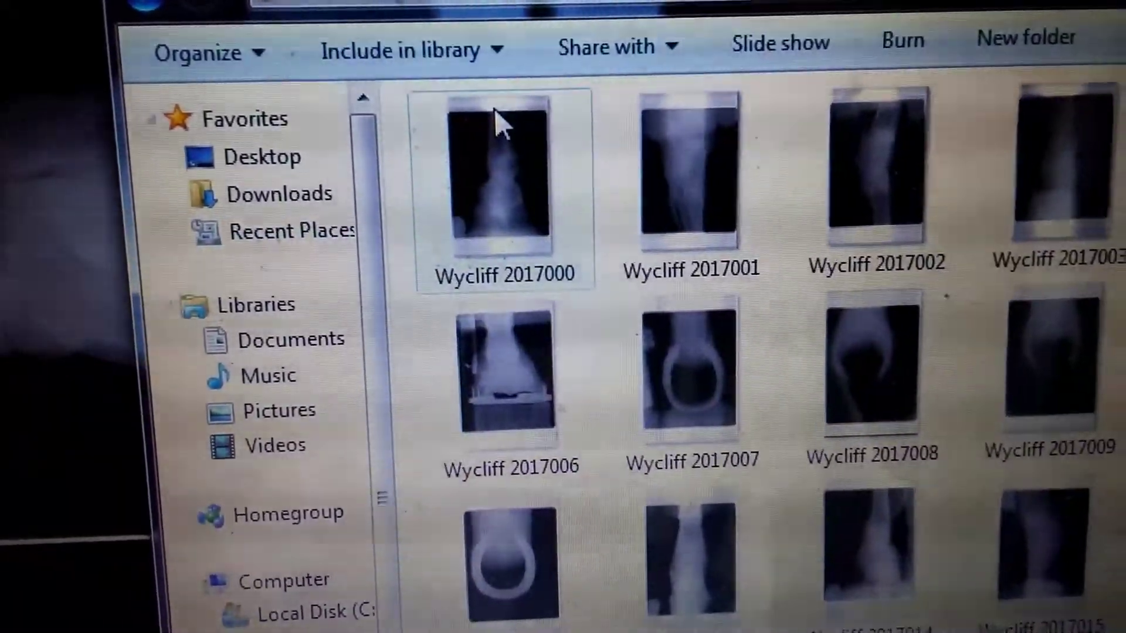